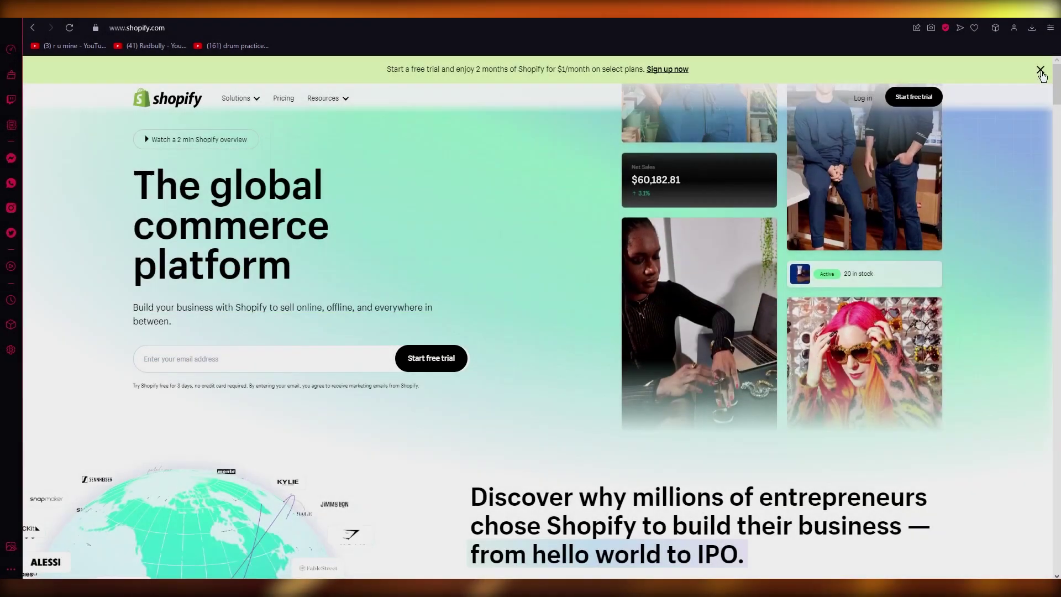
Close the green free-trial promo banner on the Shopify homepage
{"action": "left_click", "coordinate": [1040, 71]}
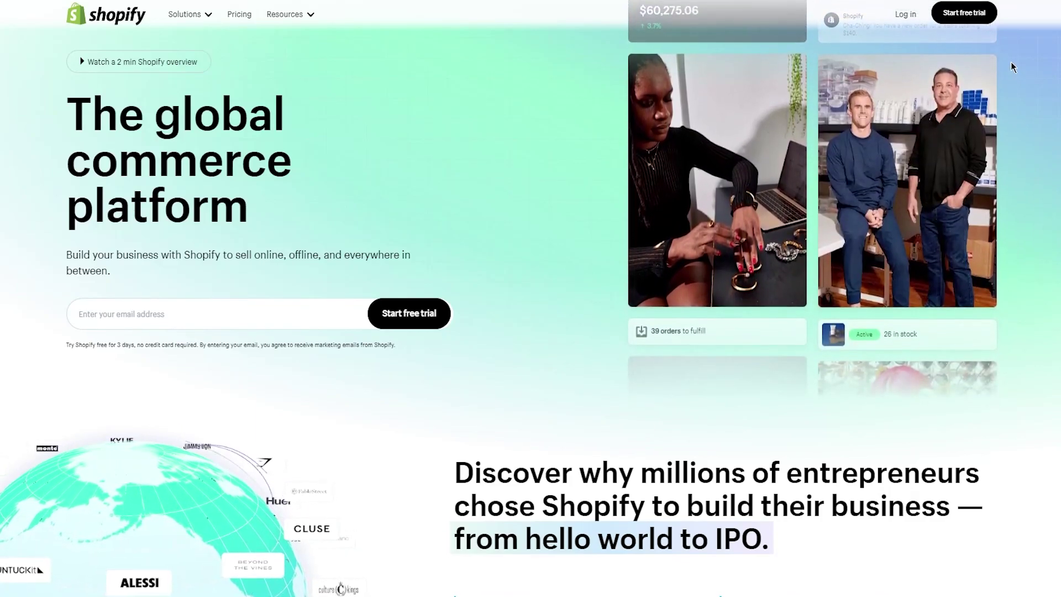
Log in, open the store's admin, and view its Products and then Orders pages
{"action": "left_click", "coordinate": [905, 14]}
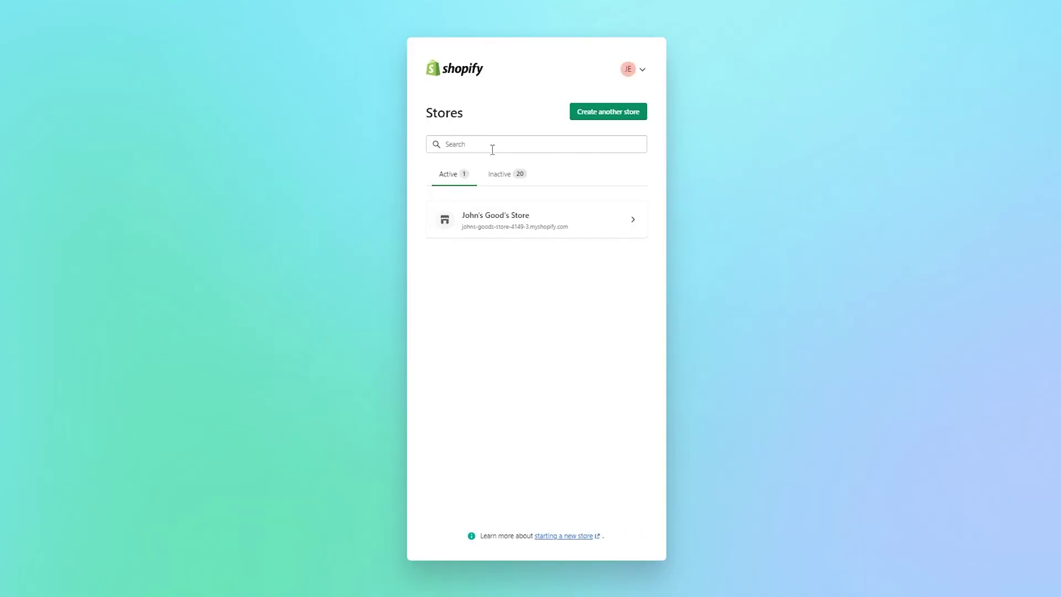
{"action": "left_click", "coordinate": [494, 210]}
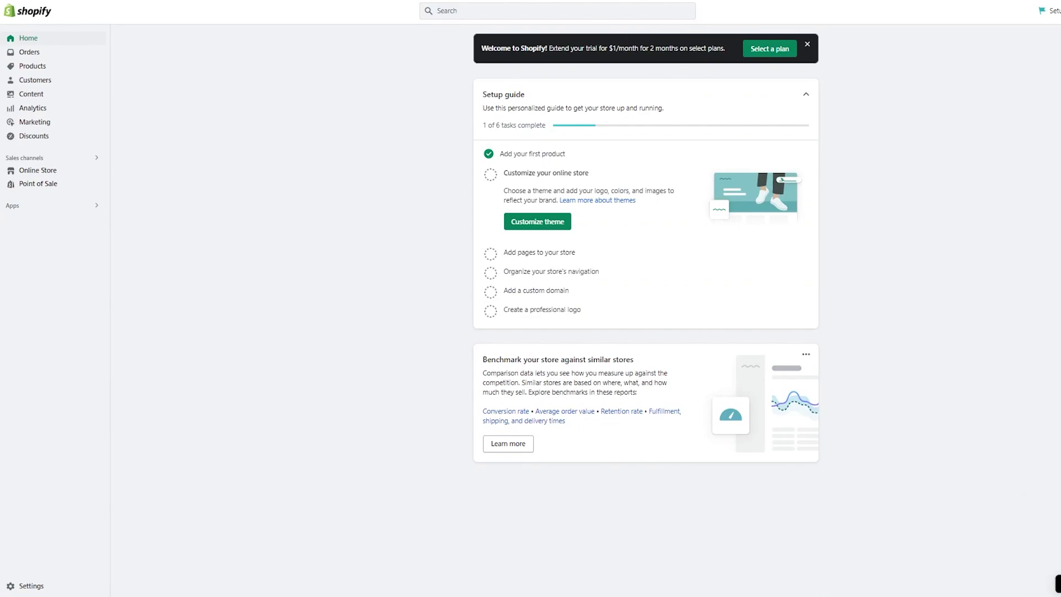
{"action": "left_click", "coordinate": [40, 68]}
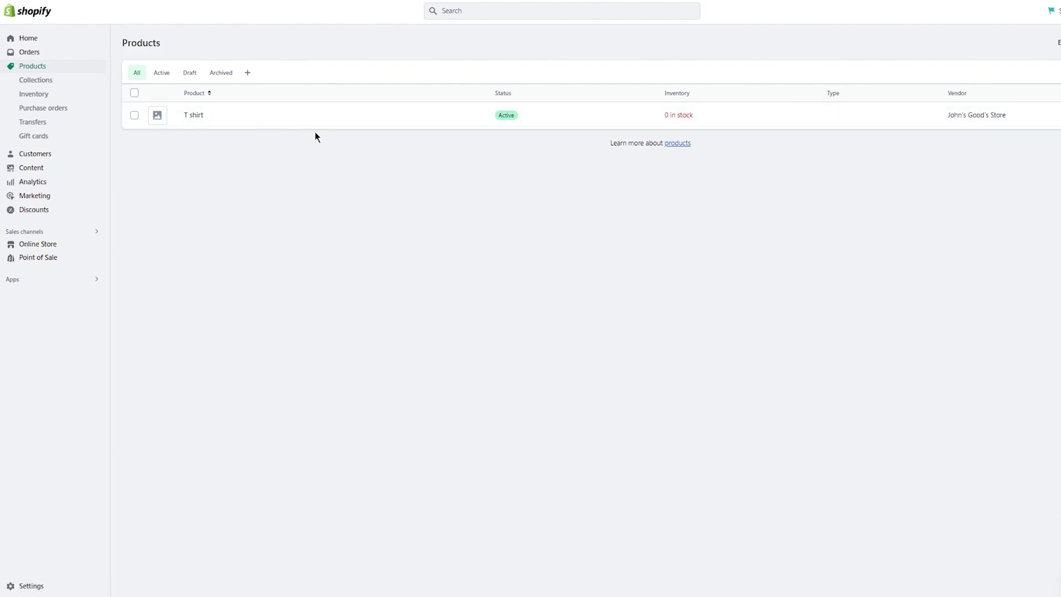
{"action": "left_click", "coordinate": [58, 55]}
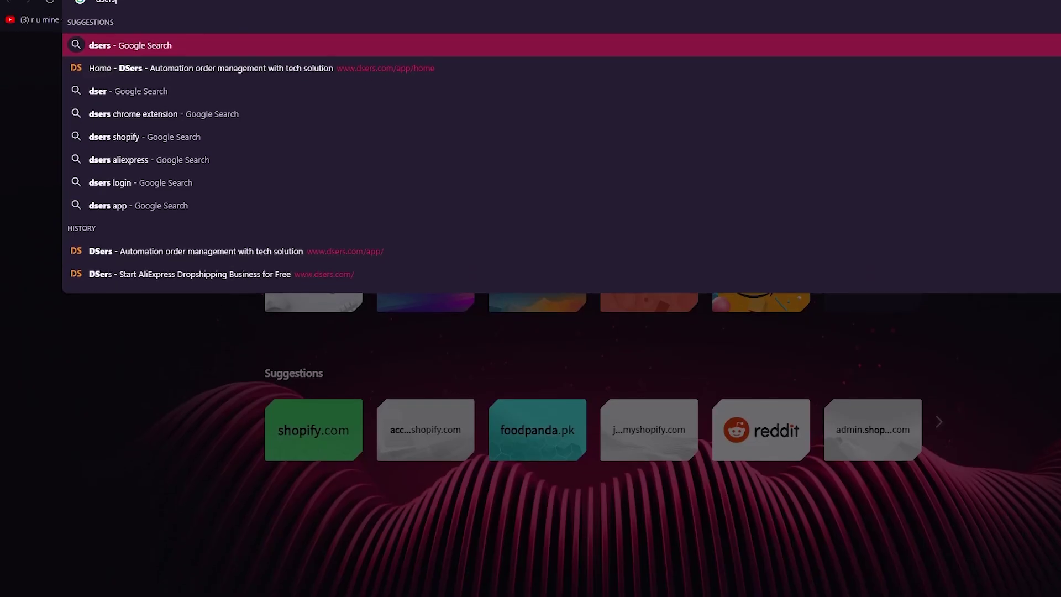
Search the web for dsers and start a free DSers account with TRY FREE
{"action": "key", "text": "Return"}
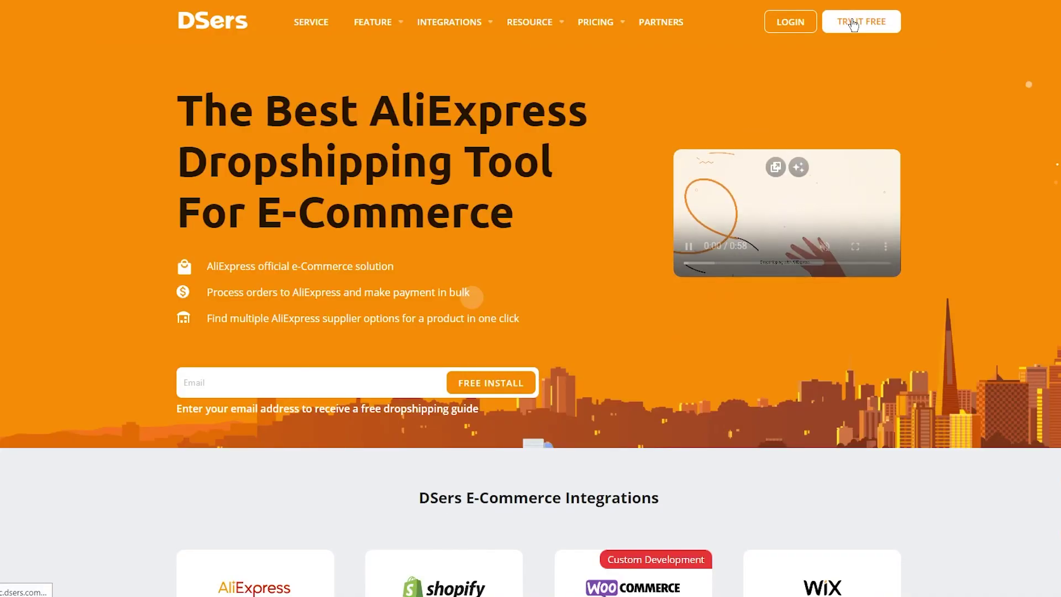
{"action": "left_click", "coordinate": [854, 25]}
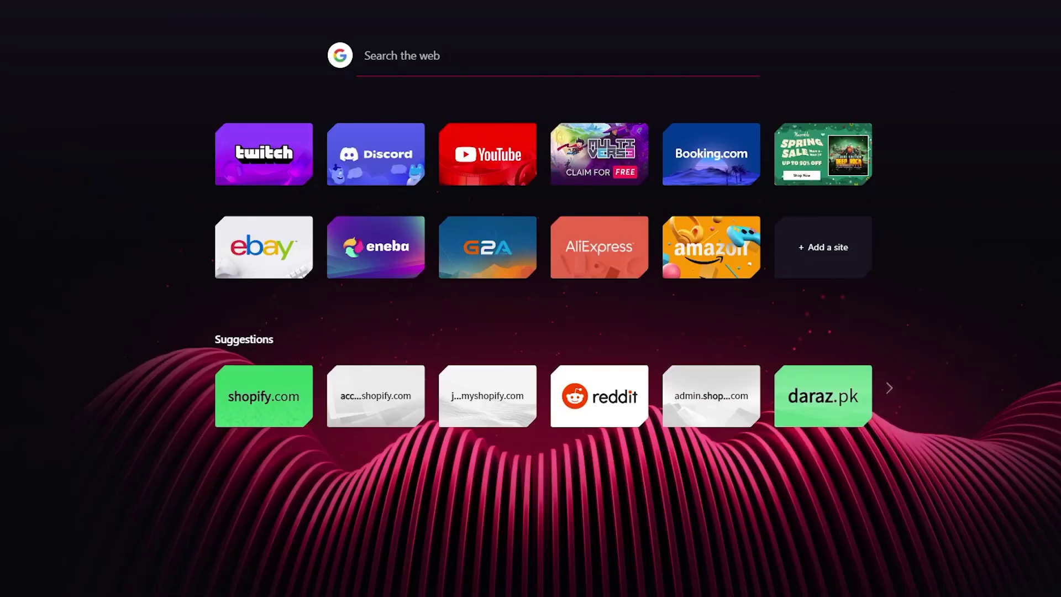
Open temp-mail.org in a tab and enter a password in the DSers sign-up form
{"action": "type", "text": "tem"}
{"action": "key", "text": "Return"}
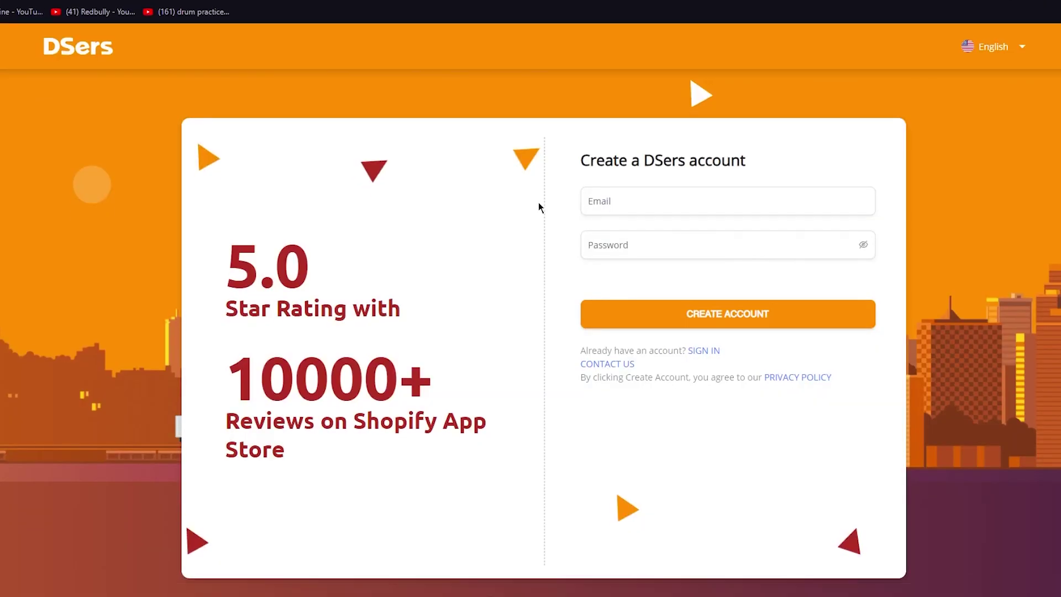
{"action": "left_click", "coordinate": [628, 202]}
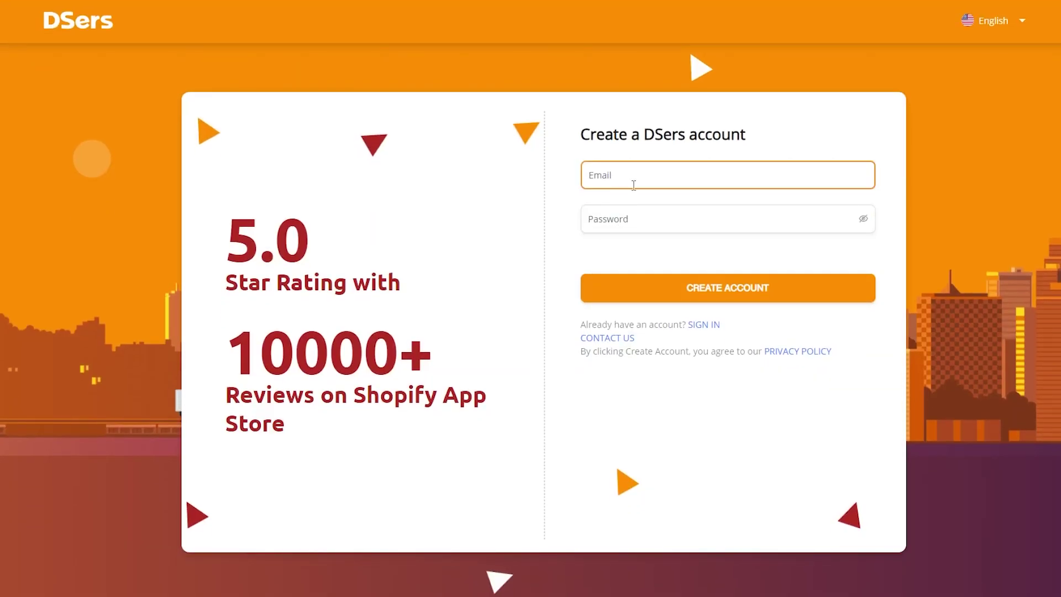
{"action": "left_click", "coordinate": [606, 212]}
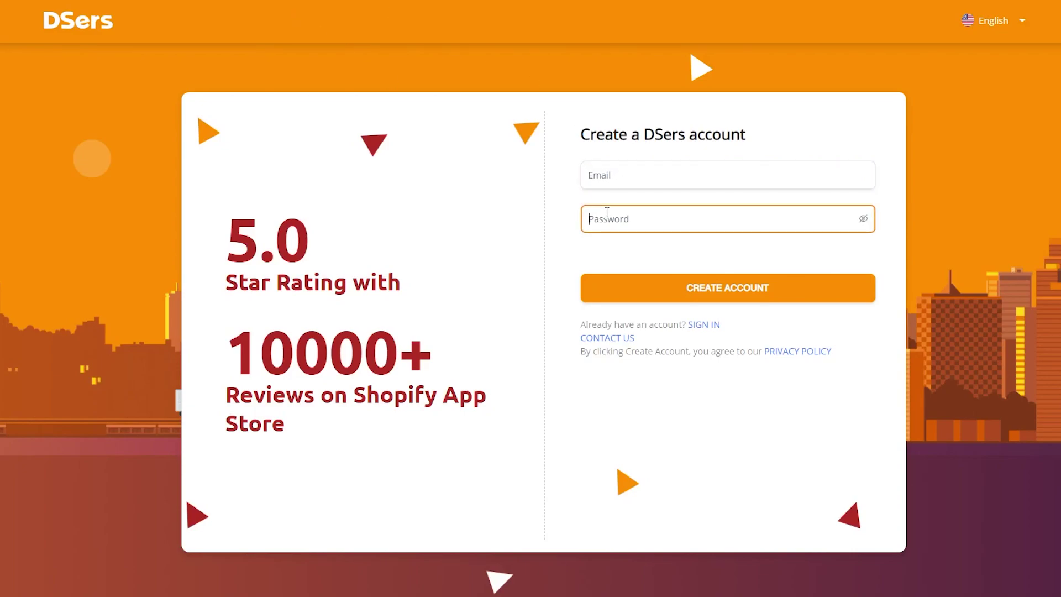
{"action": "type", "text": "••"}
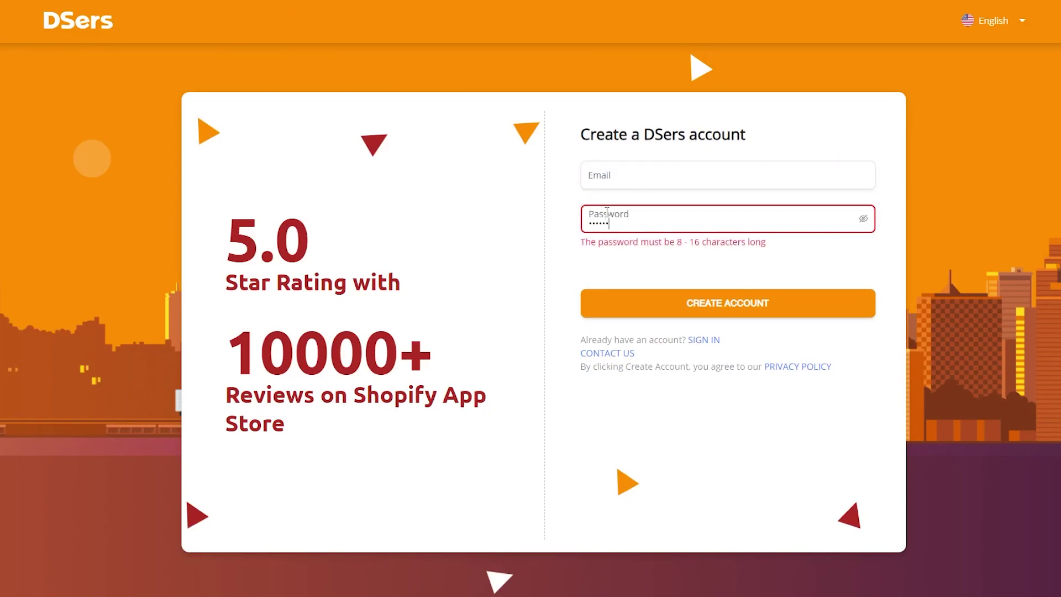
{"action": "type", "text": "•"}
Copy the temporary email, paste it into the Email field, and create the DSers account
{"action": "left_click", "coordinate": [607, 175]}
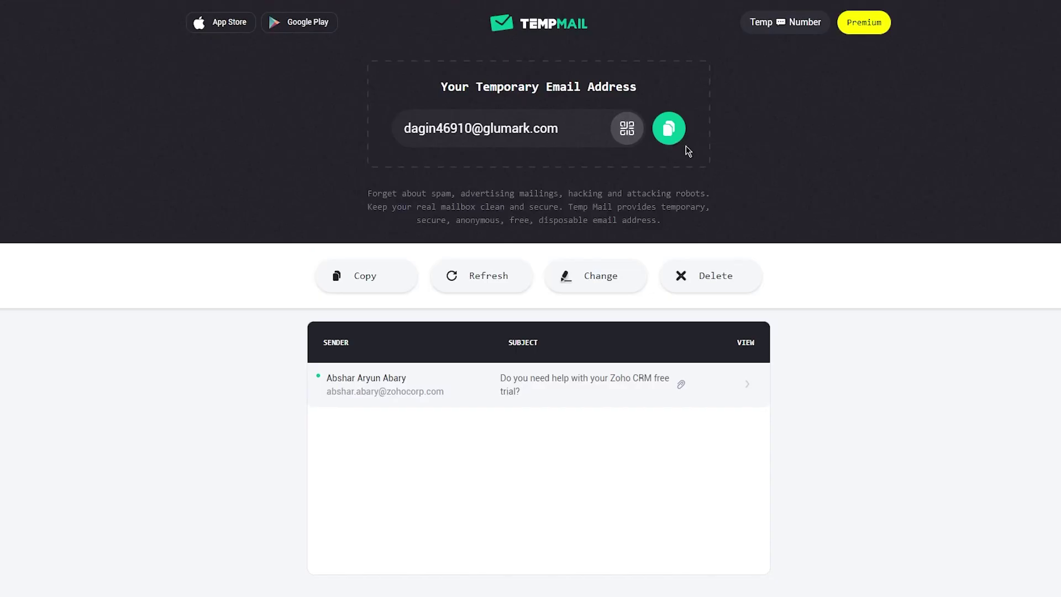
{"action": "left_click", "coordinate": [669, 128]}
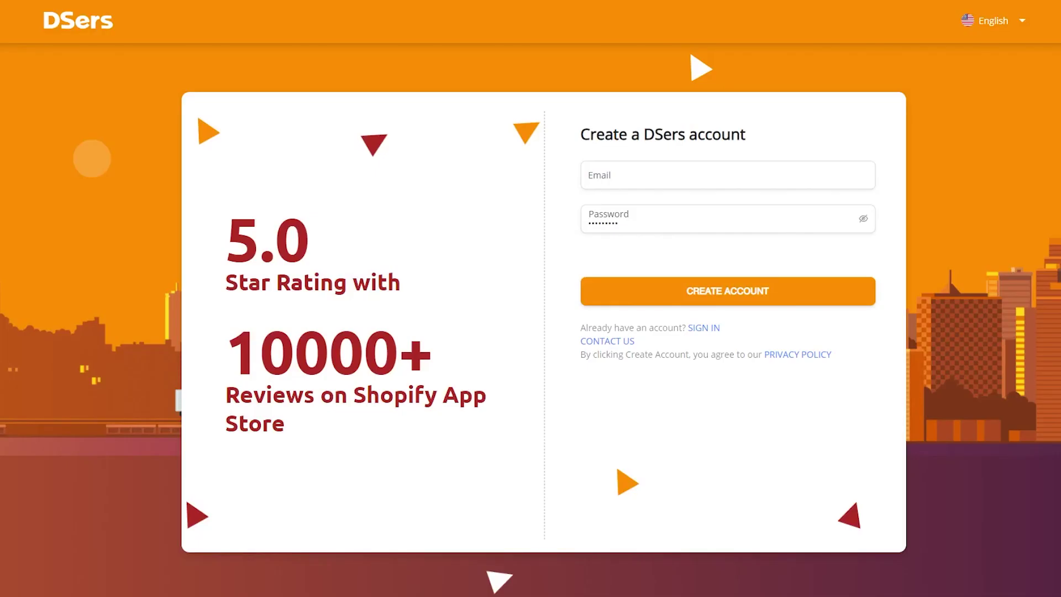
{"action": "left_click", "coordinate": [603, 176]}
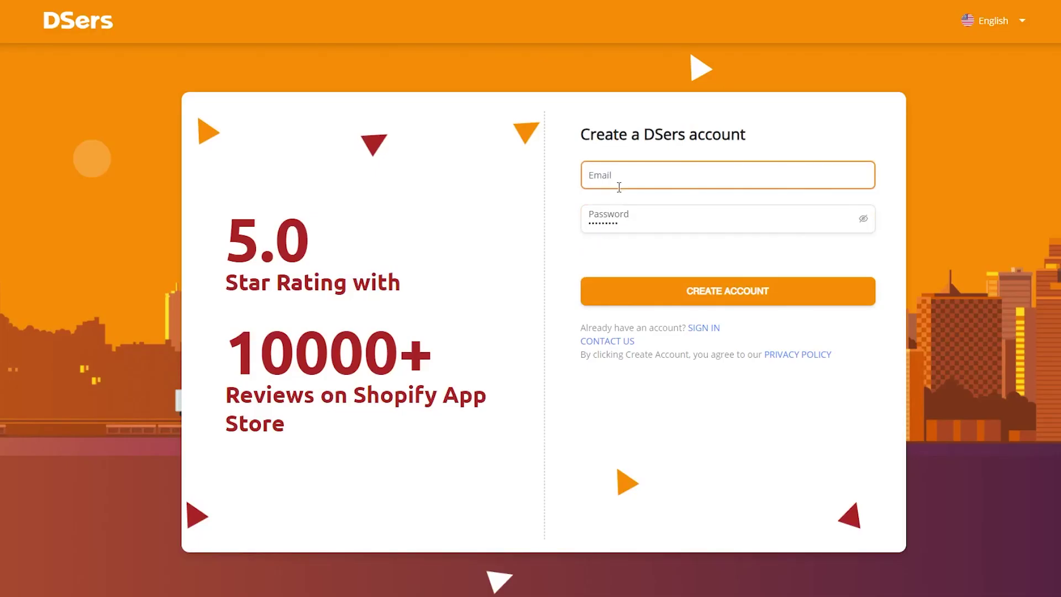
{"action": "right_click", "coordinate": [619, 187]}
{"action": "left_click", "coordinate": [657, 173]}
{"action": "right_click", "coordinate": [630, 171]}
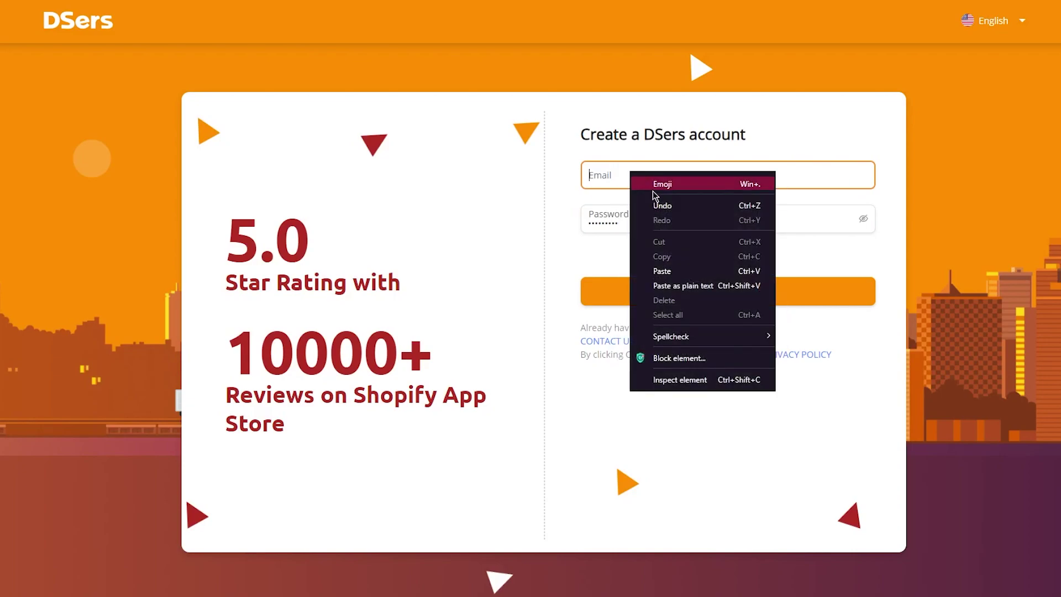
{"action": "left_click", "coordinate": [659, 270]}
{"action": "left_click", "coordinate": [658, 300]}
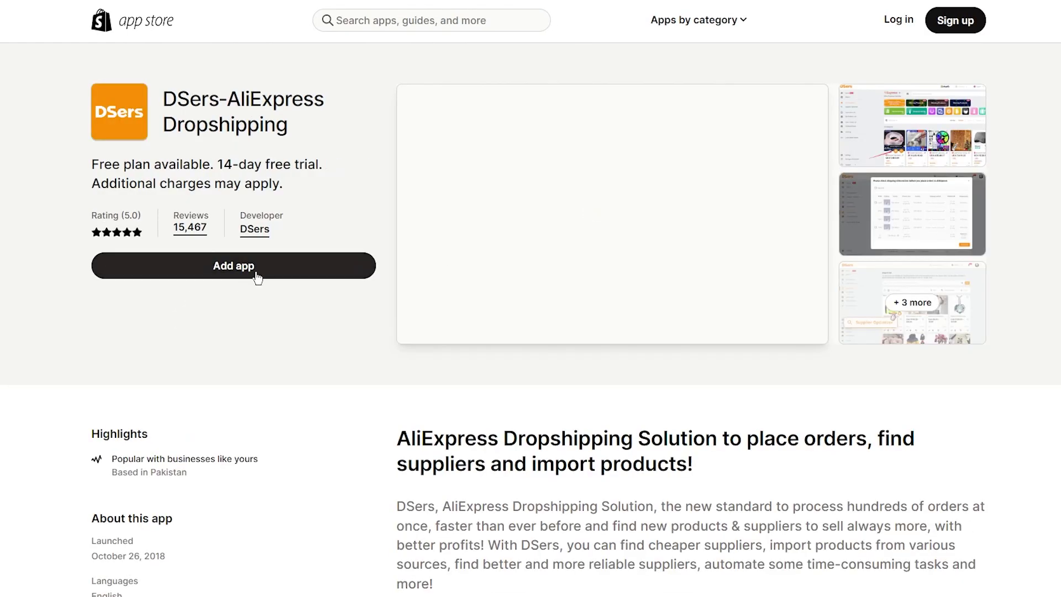
Add the DSers app using the store owner's Shopify account and confirm binding to the new DSers account
{"action": "left_click", "coordinate": [262, 275]}
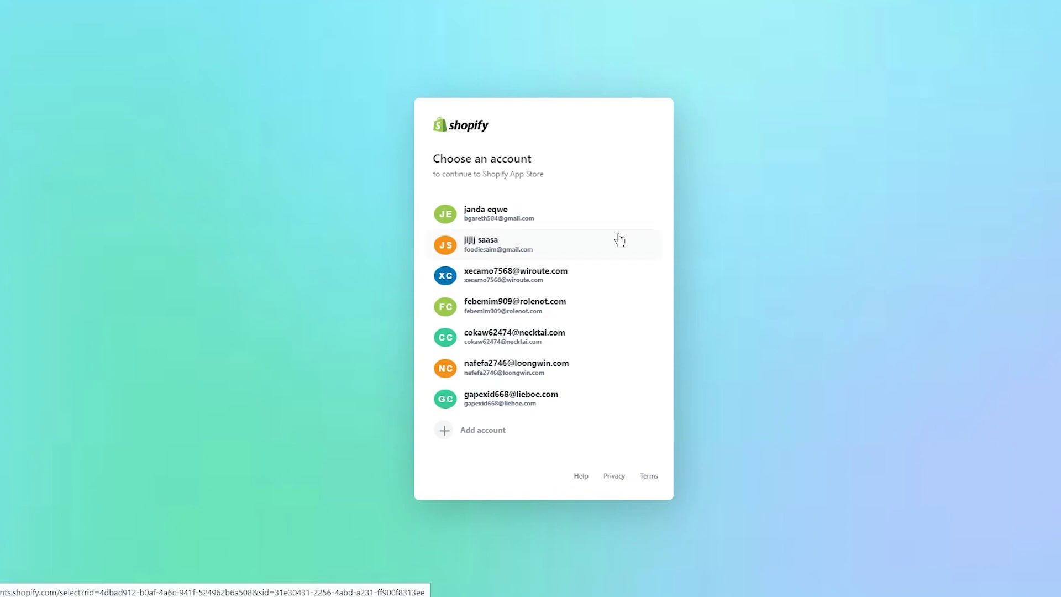
{"action": "left_click", "coordinate": [571, 219]}
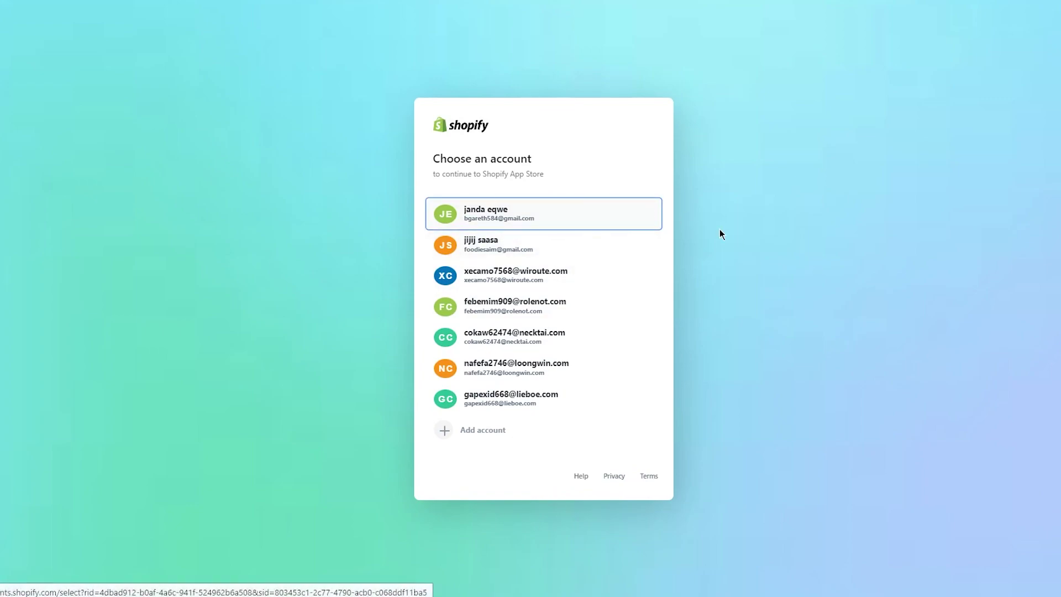
{"action": "left_click", "coordinate": [531, 231]}
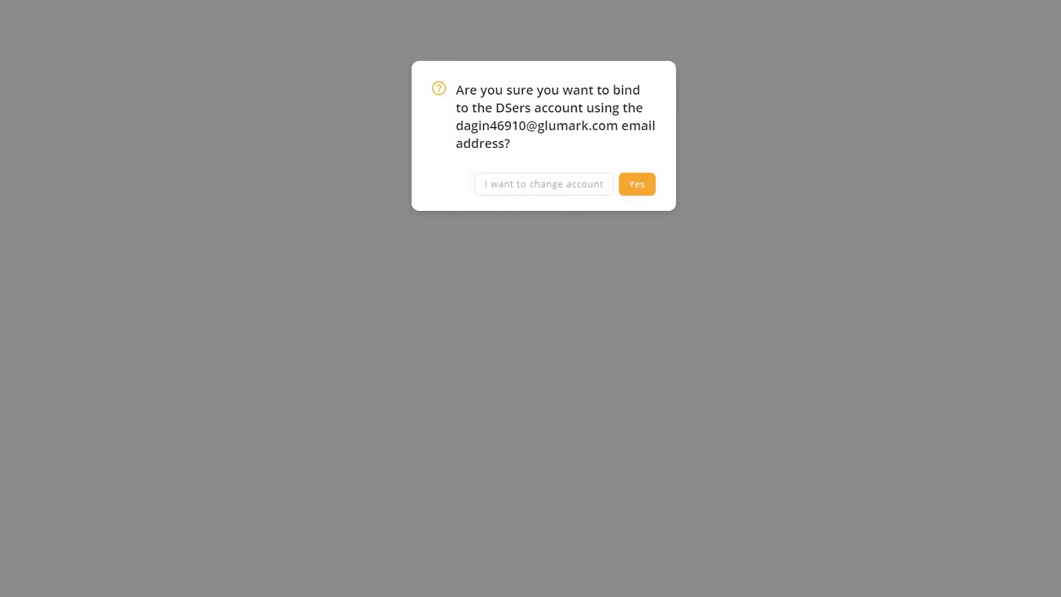
{"action": "left_click", "coordinate": [640, 185]}
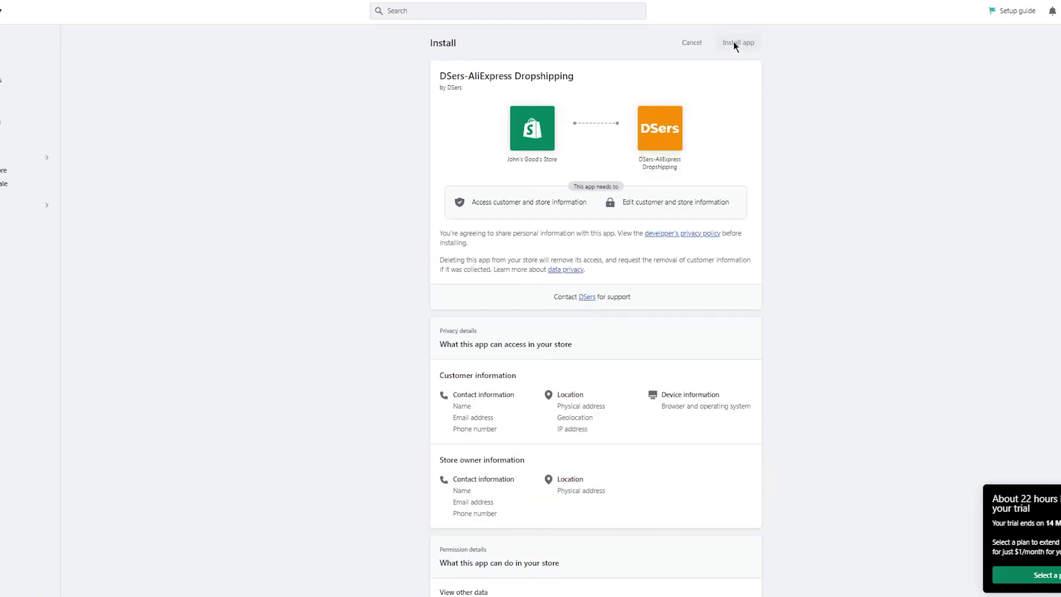
Install DSers on the store and choose the free Basic plan
{"action": "left_click", "coordinate": [730, 51]}
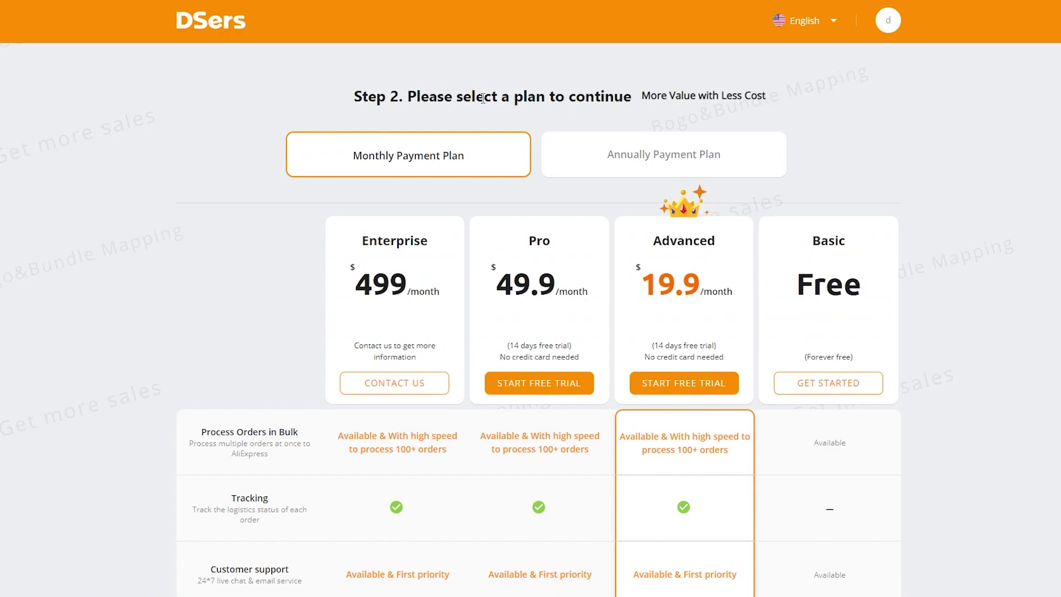
{"action": "left_click", "coordinate": [856, 385]}
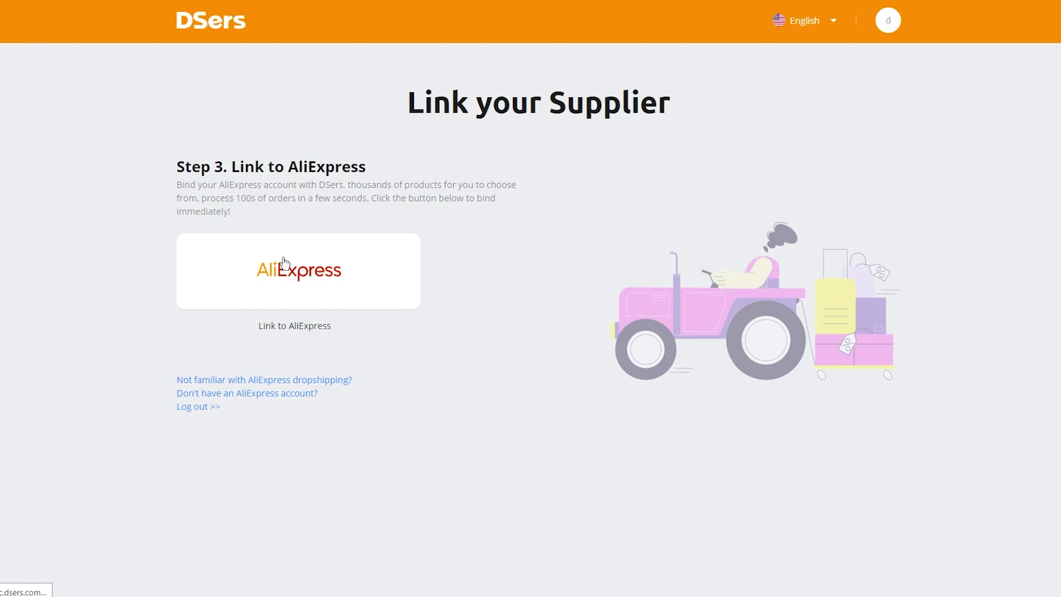
Start linking an AliExpress supplier and switch to registering a new account, setting location Pakistan
{"action": "left_click", "coordinate": [283, 261]}
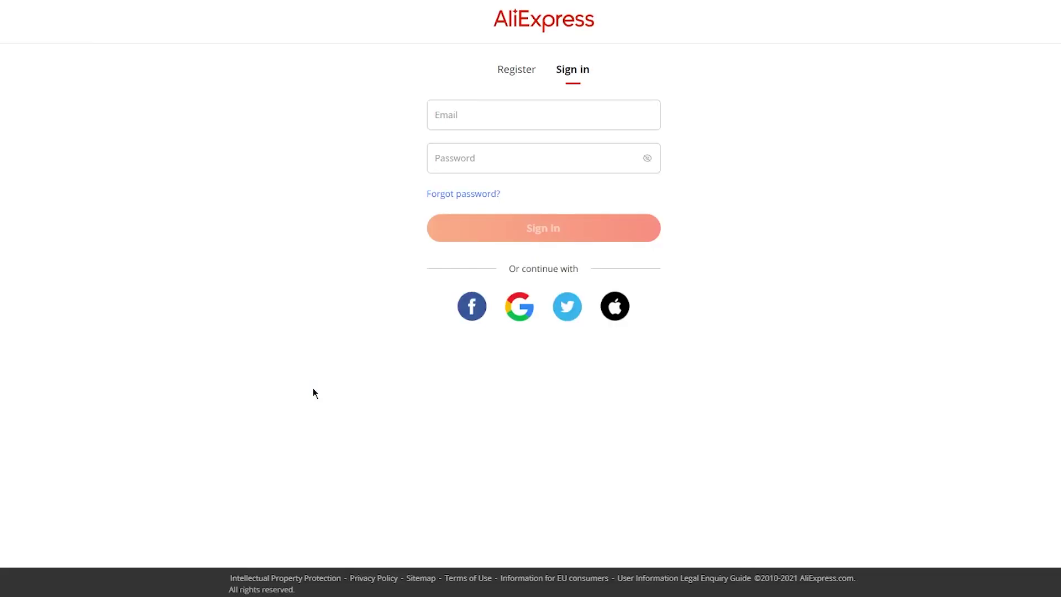
{"action": "left_click", "coordinate": [497, 115]}
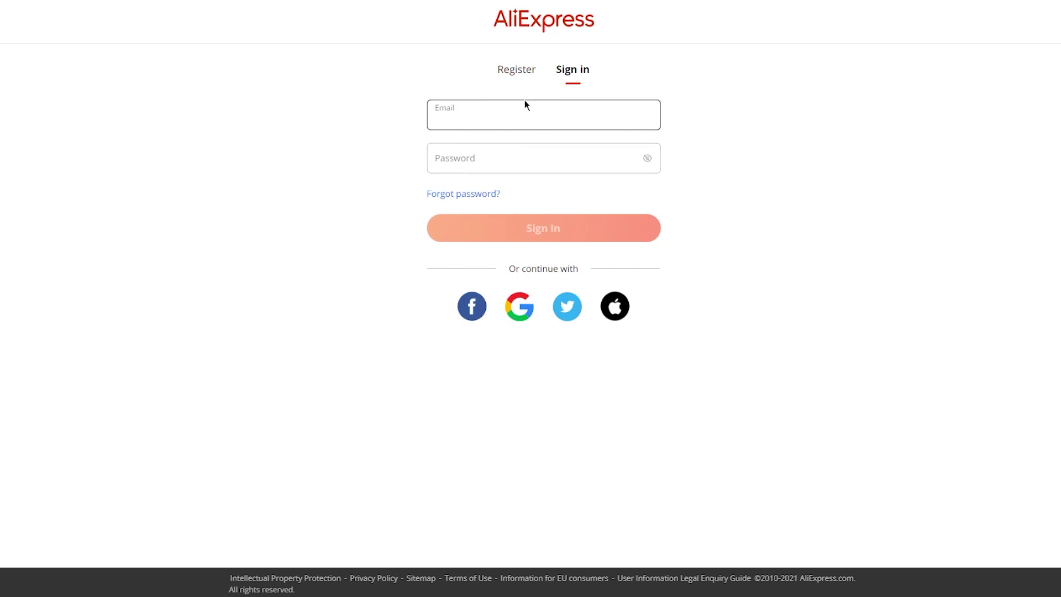
{"action": "left_click", "coordinate": [515, 70]}
{"action": "left_click", "coordinate": [499, 145]}
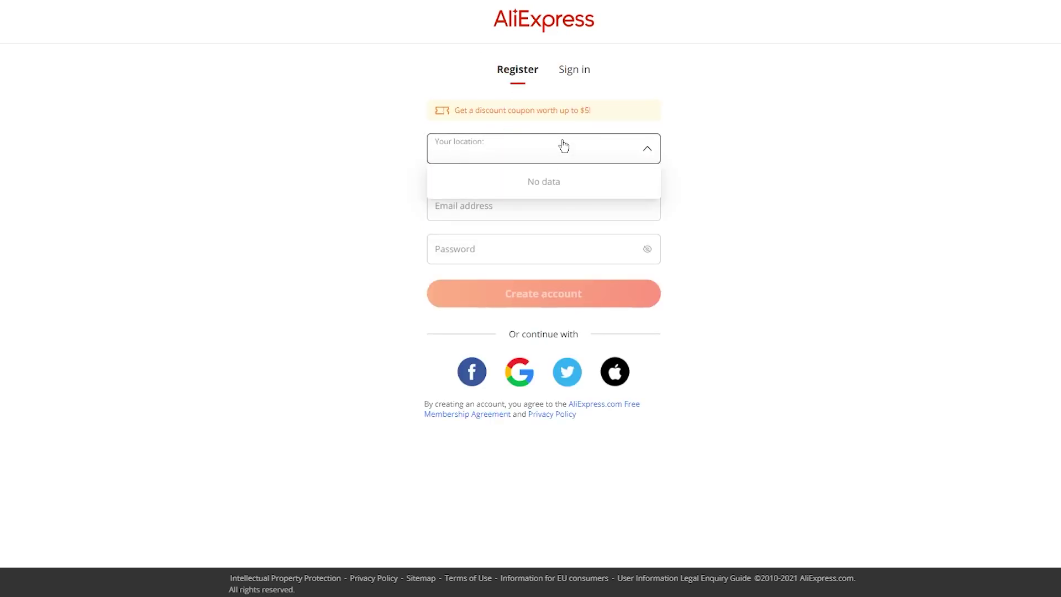
Paste the temporary e-mail, enter a password, submit the registration and pass the slide check
{"action": "left_click", "coordinate": [563, 146]}
{"action": "left_click", "coordinate": [507, 200]}
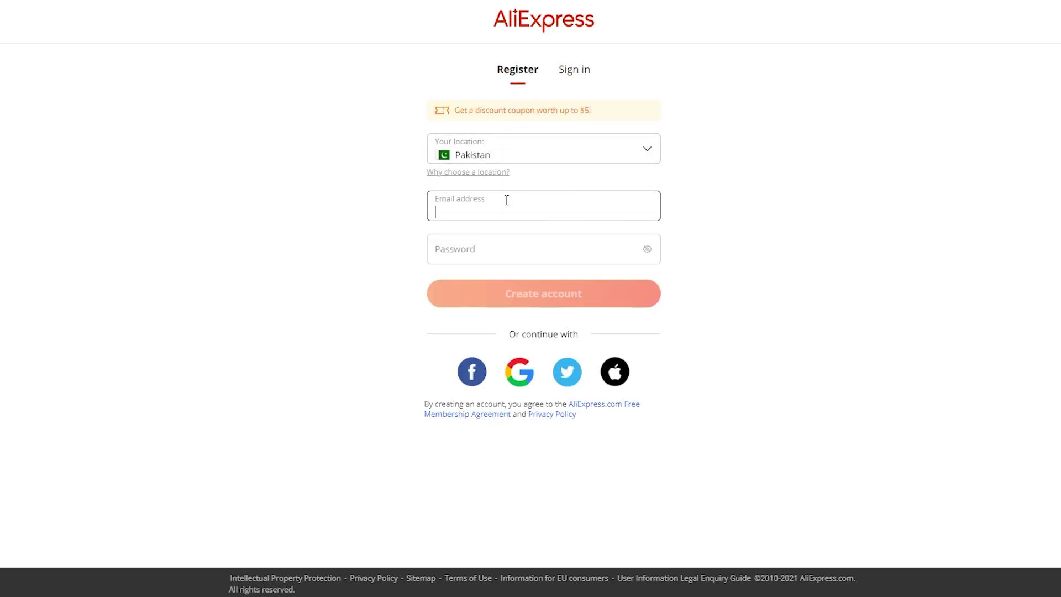
{"action": "right_click", "coordinate": [506, 200]}
{"action": "left_click", "coordinate": [534, 301]}
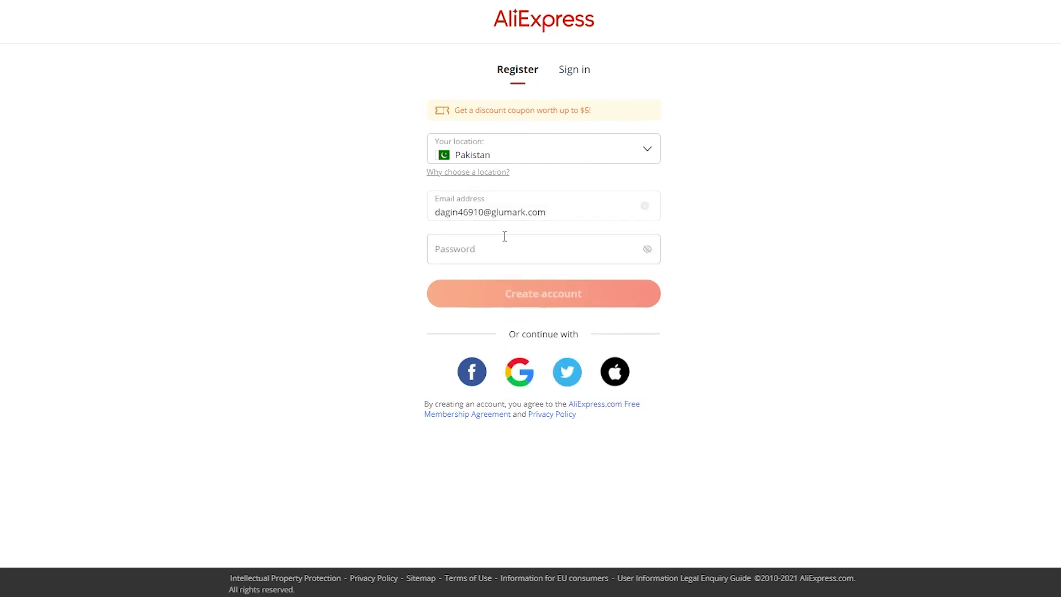
{"action": "left_click", "coordinate": [504, 236]}
{"action": "type", "text": "••"}
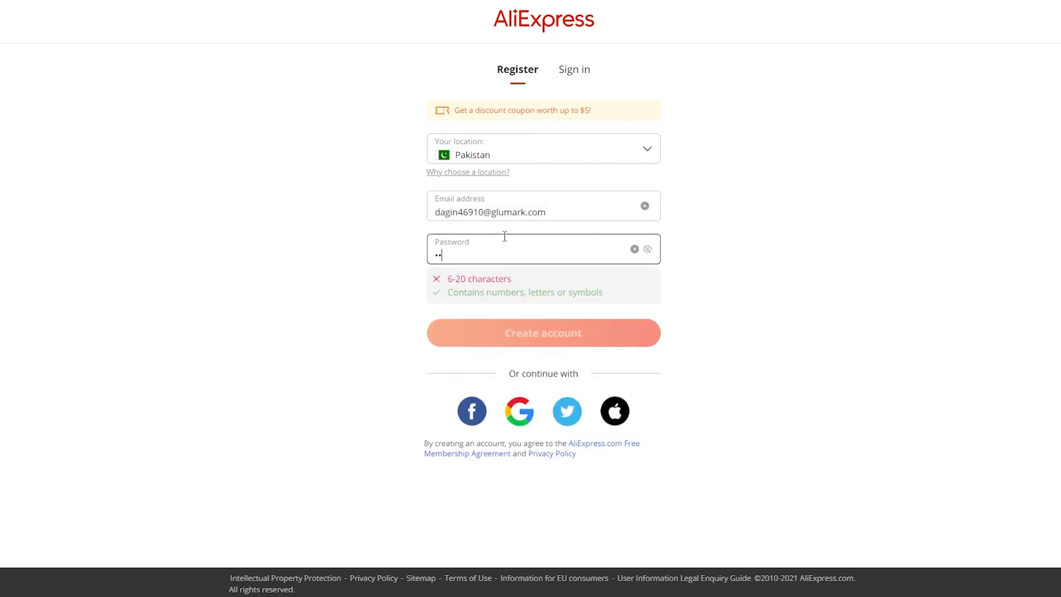
{"action": "type", "text": "•••••"}
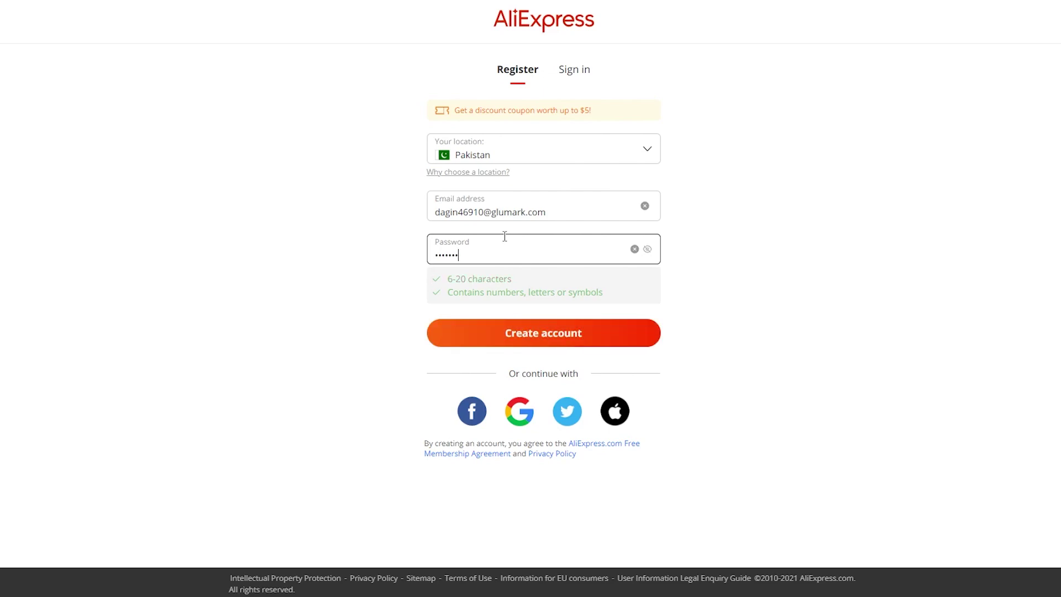
{"action": "type", "text": "••"}
{"action": "left_click", "coordinate": [540, 333]}
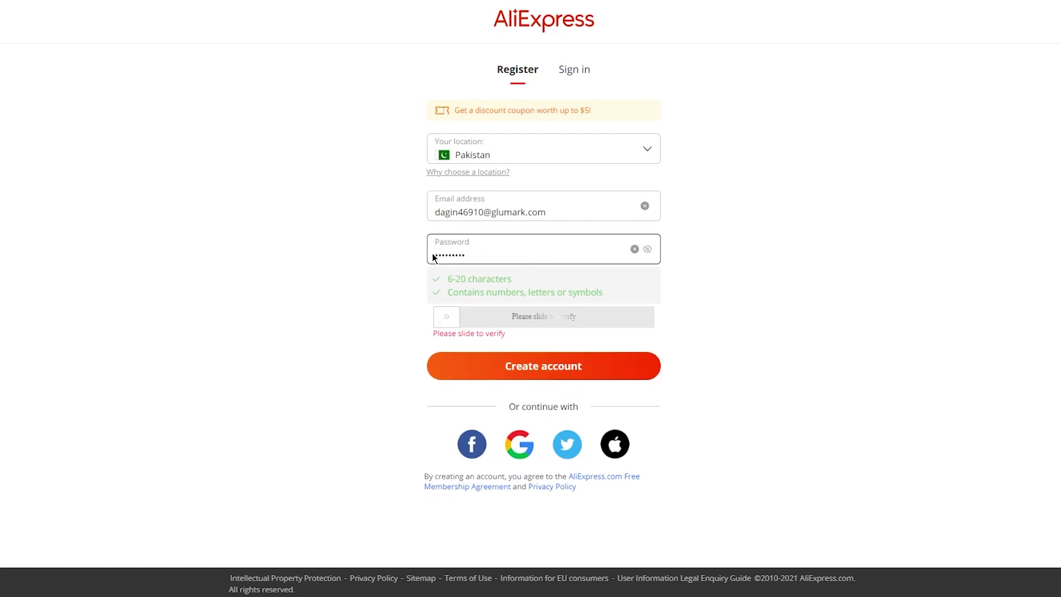
{"action": "left_click_drag", "start_coordinate": [447, 316], "coordinate": [644, 320]}
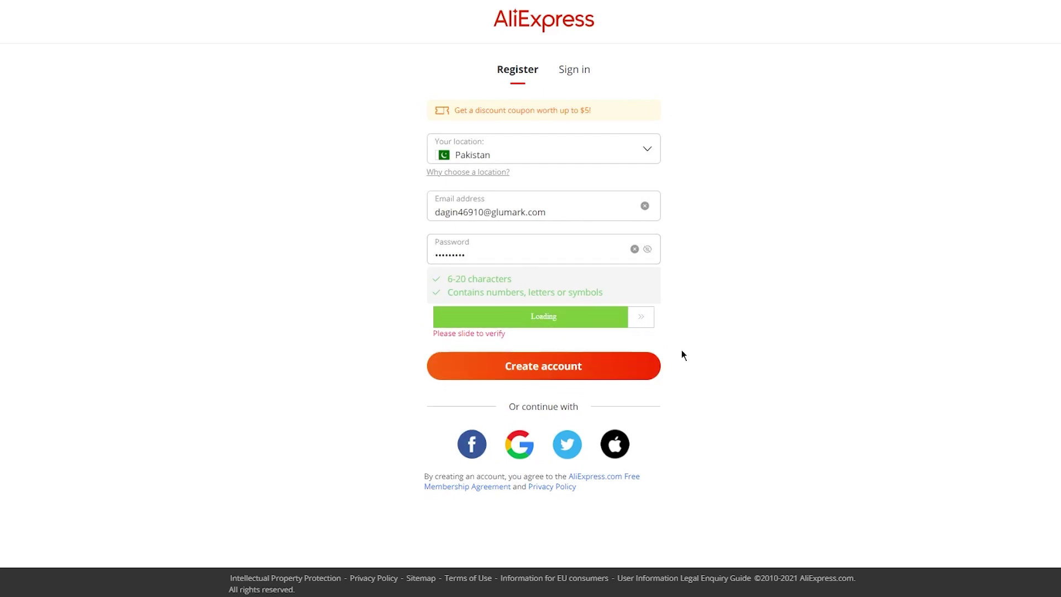
Read the 4-digit code in the AliExpress verification e-mail in Temp Mail, then return to the code page
{"action": "key", "text": "ctrl+Tab"}
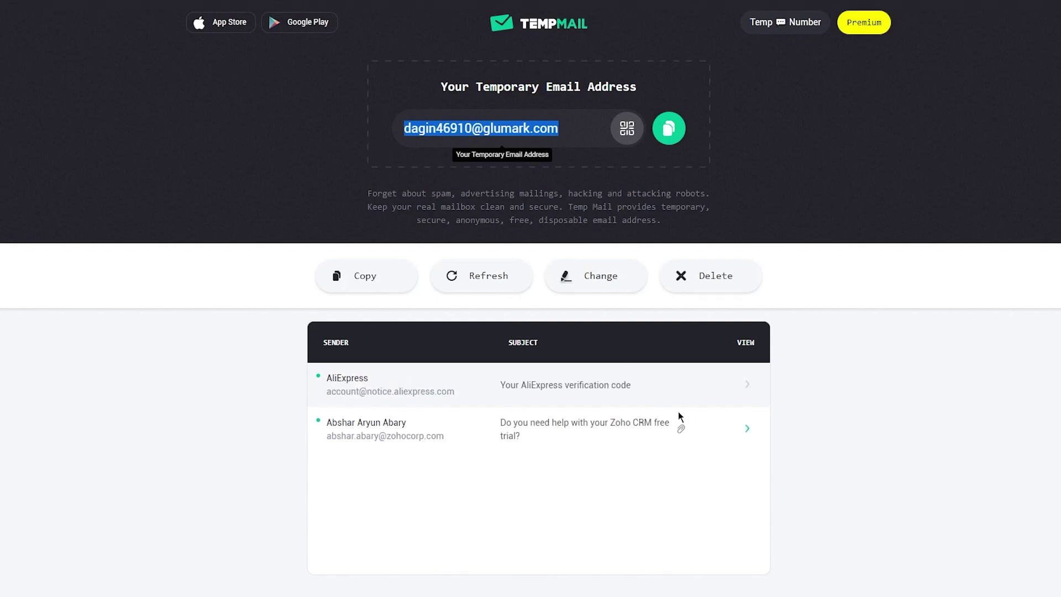
{"action": "left_click", "coordinate": [624, 388]}
{"action": "scroll", "coordinate": [420, 276], "scroll_direction": "down", "scroll_amount": 3}
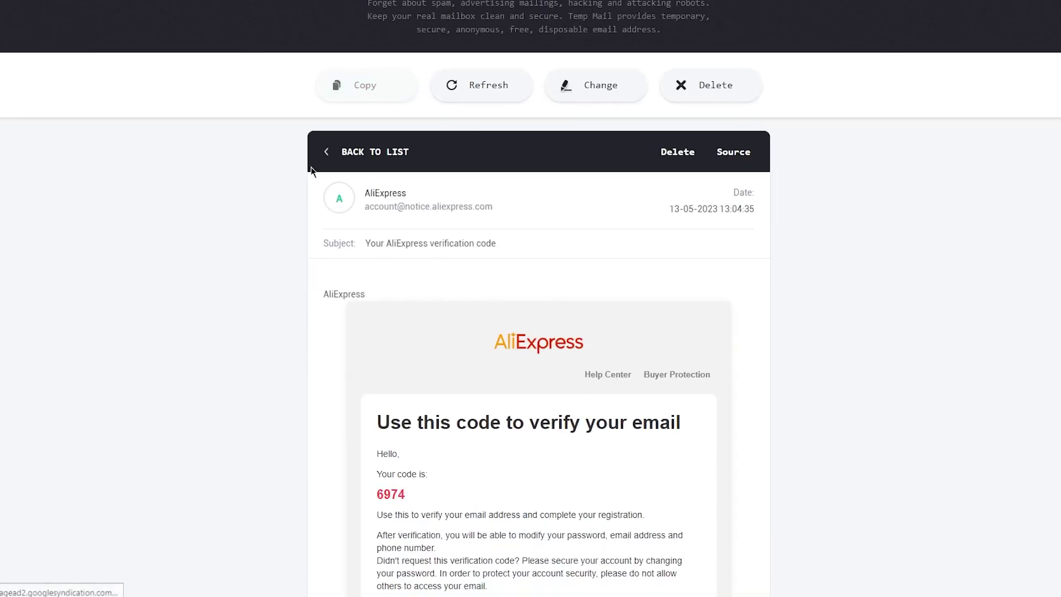
{"action": "key", "text": "ctrl+Tab"}
{"action": "left_click", "coordinate": [472, 201]}
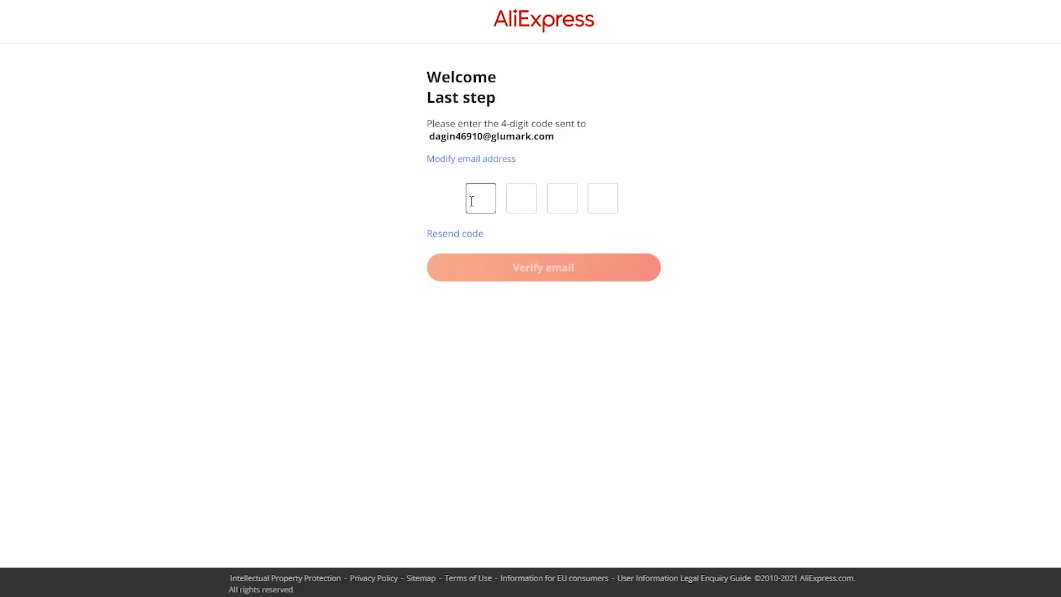
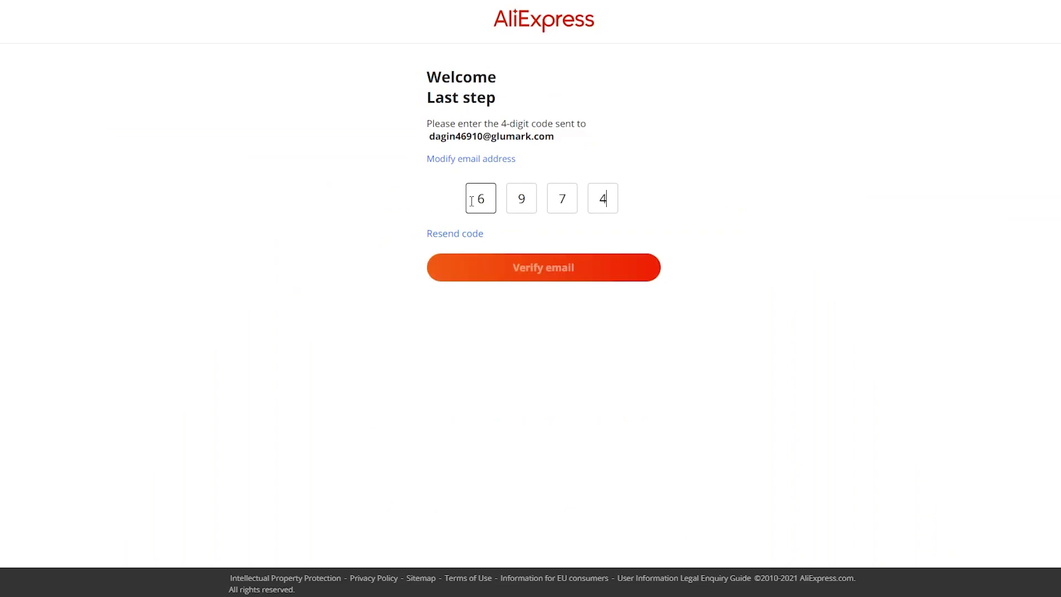
Enter the 4-digit verification code from the e-mail and verify the AliExpress email
{"action": "left_click", "coordinate": [636, 268]}
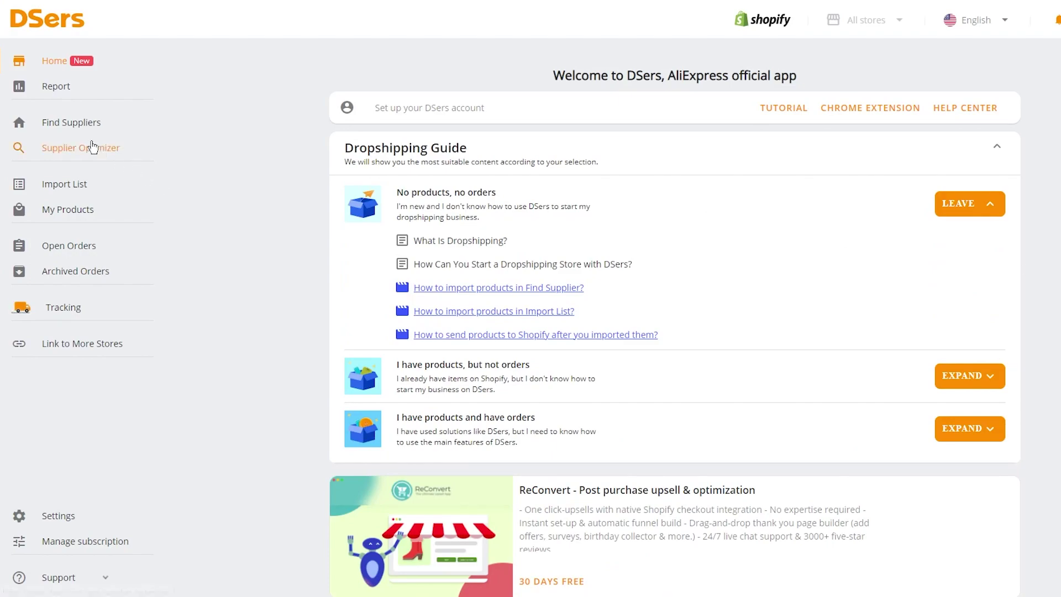
Add the HAVIT H2002d headset from Find Suppliers to the Import List and open the list
{"action": "left_click", "coordinate": [76, 214]}
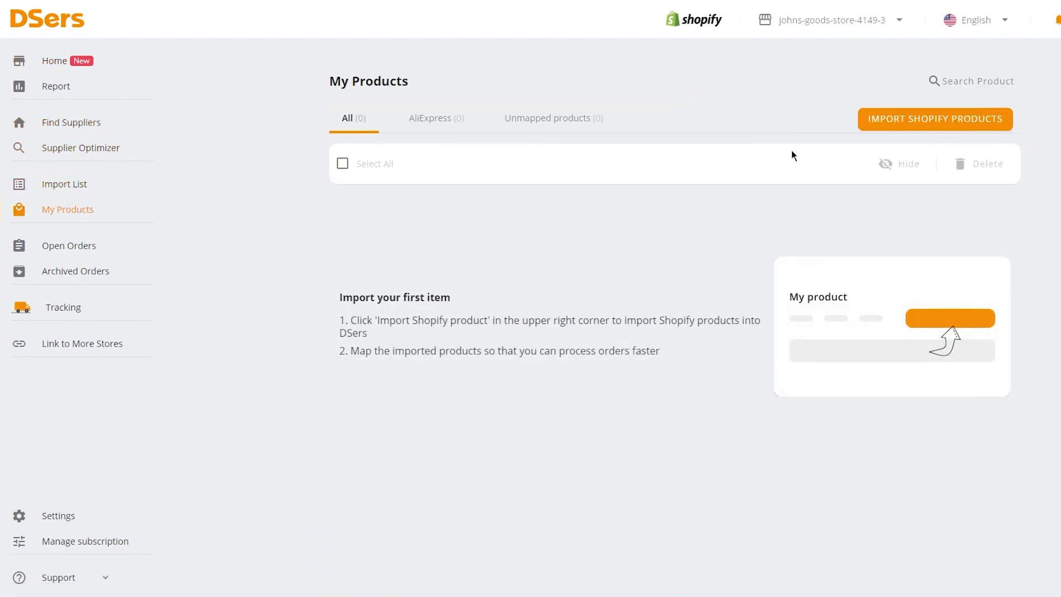
{"action": "left_click", "coordinate": [95, 134]}
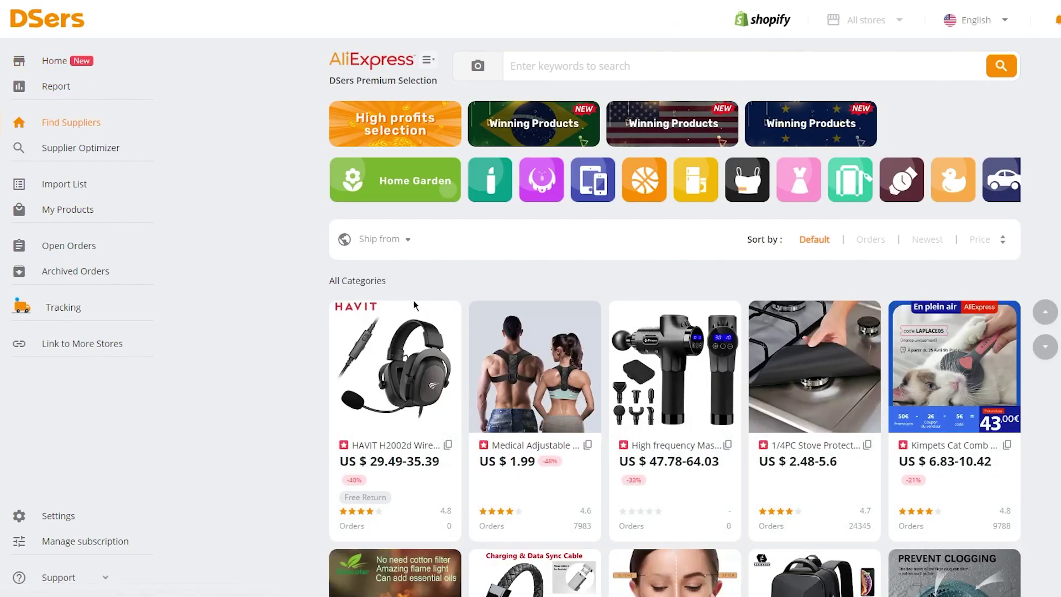
{"action": "left_click", "coordinate": [403, 433]}
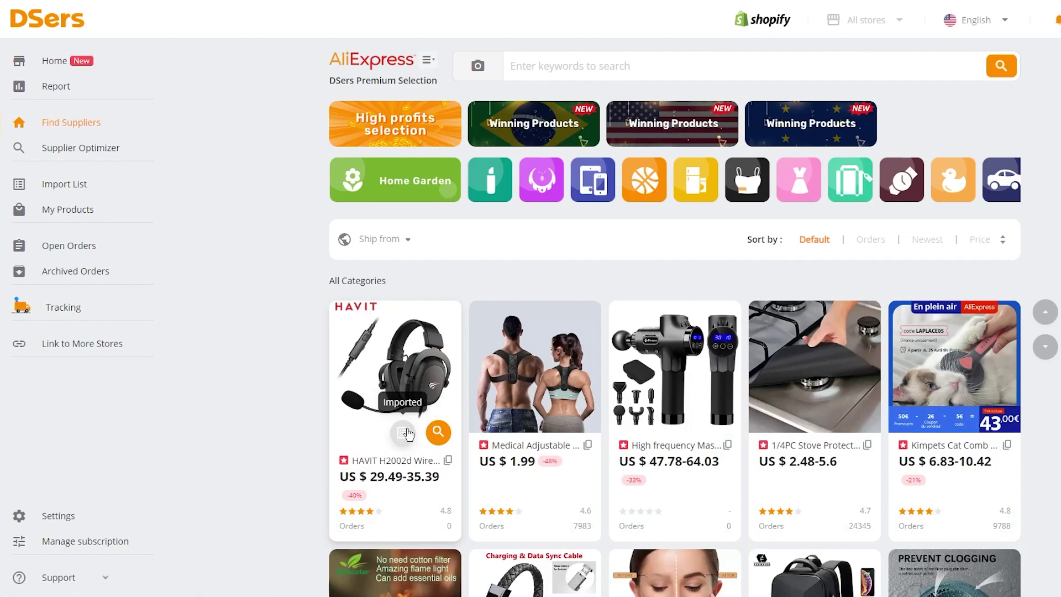
{"action": "left_click", "coordinate": [64, 184]}
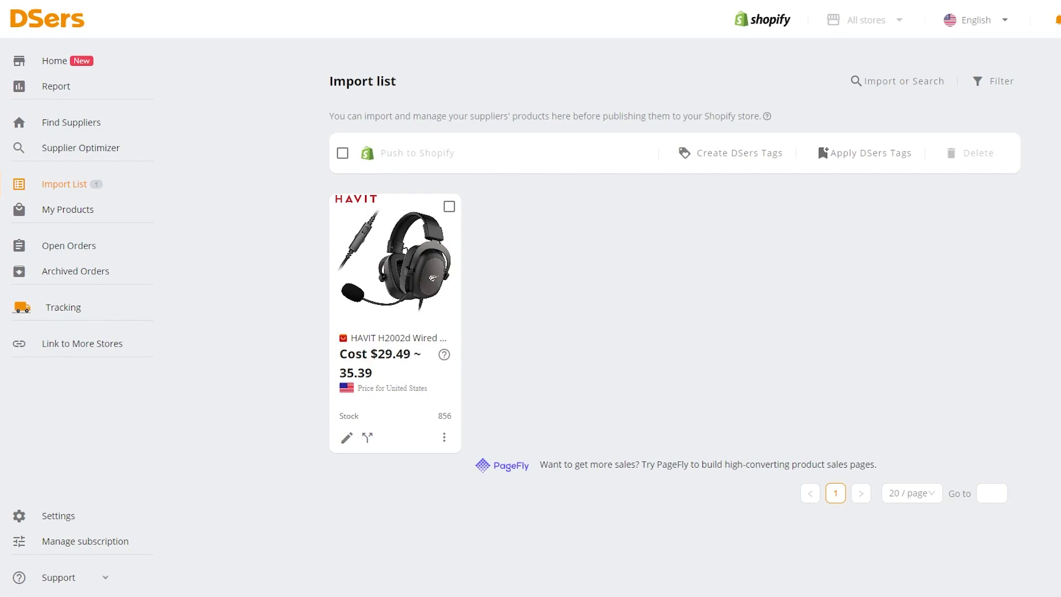
Push the selected HAVIT H2002d headset from the DSers Import List to Shopify
{"action": "left_click", "coordinate": [449, 206]}
{"action": "left_click", "coordinate": [427, 165]}
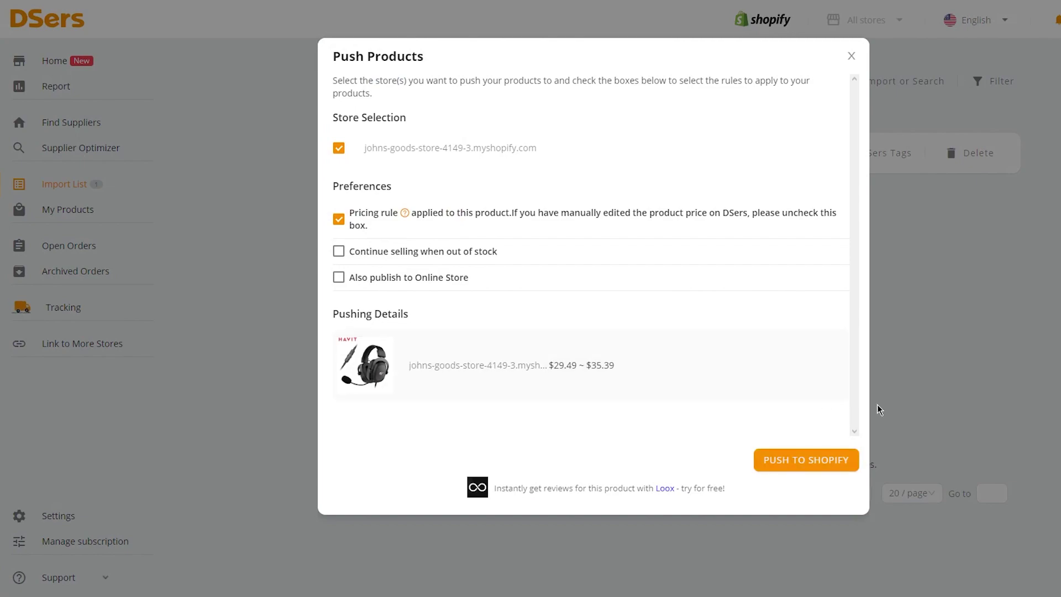
{"action": "left_click", "coordinate": [852, 56]}
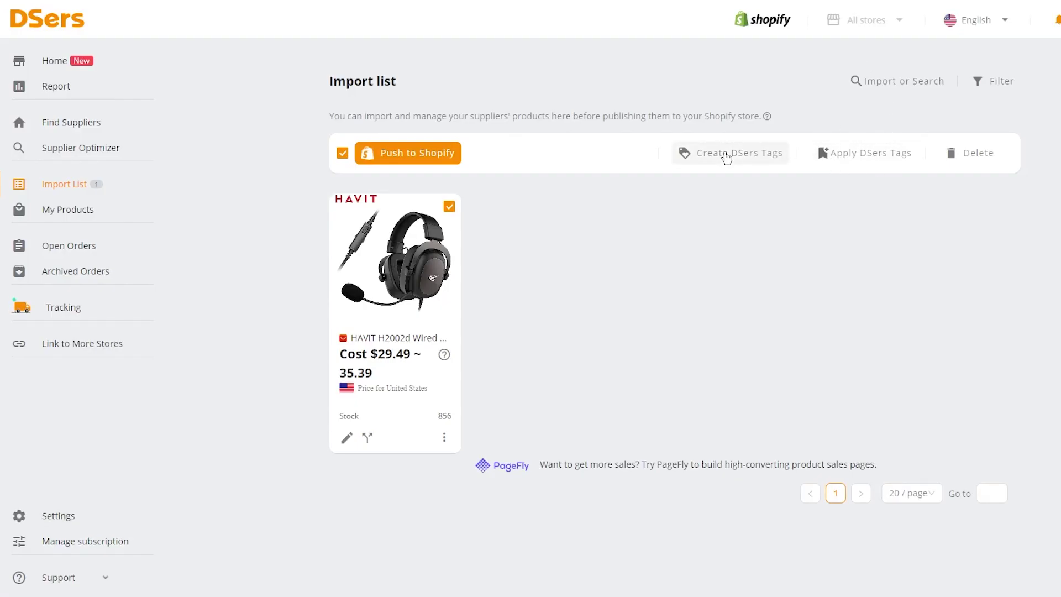
Deselect the pushed headset and check the Shopify admin Orders page
{"action": "left_click", "coordinate": [342, 153]}
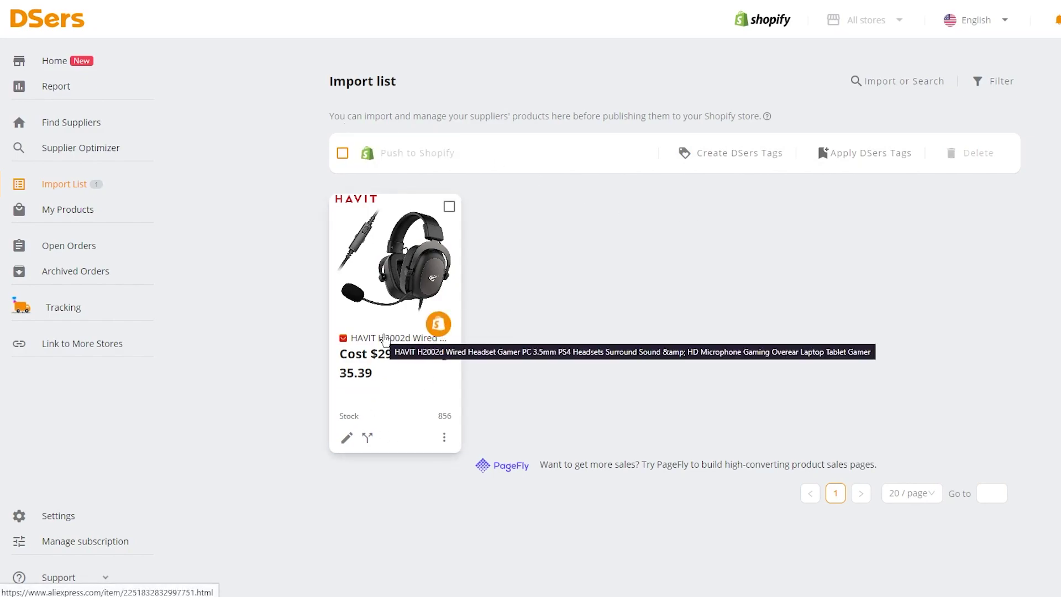
{"action": "key", "text": "ctrl+Tab"}
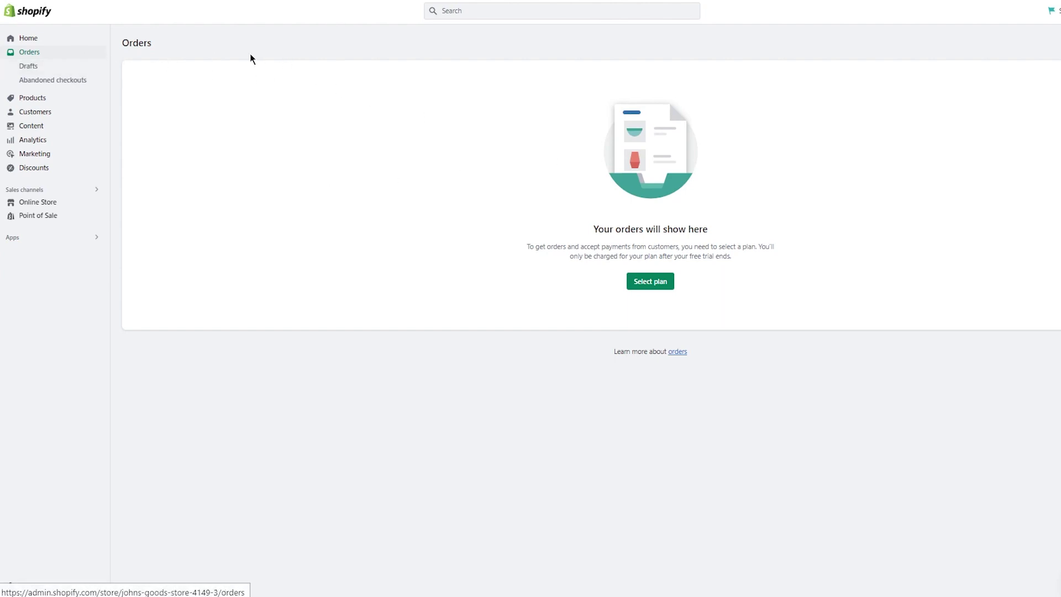
{"action": "double_click", "coordinate": [584, 89]}
{"action": "left_click", "coordinate": [433, 107]}
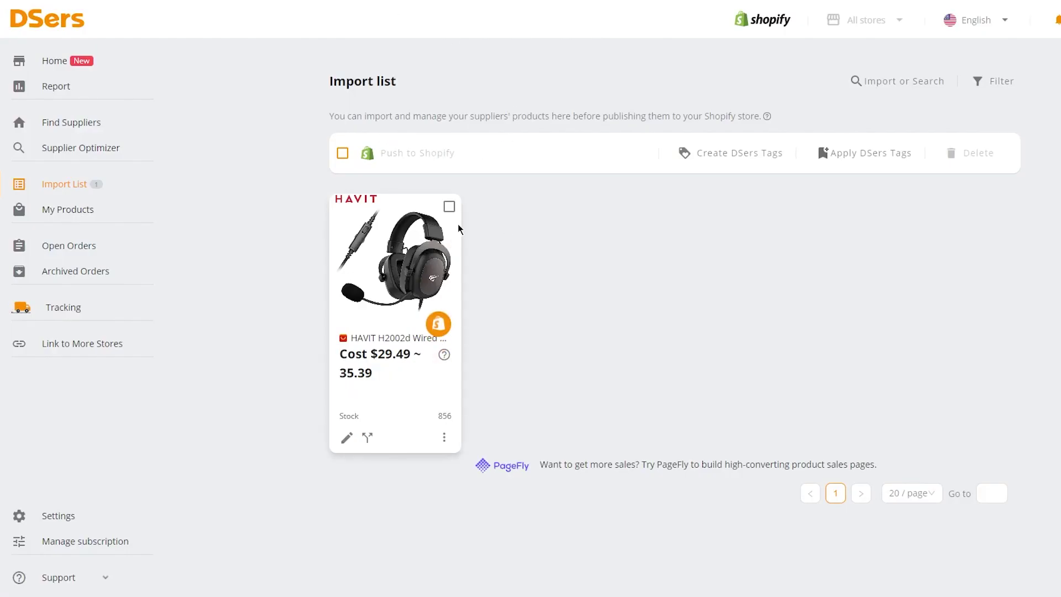
Show DSers Open Orders on the Awaiting order tab, which lists 0 orders
{"action": "left_click", "coordinate": [66, 249]}
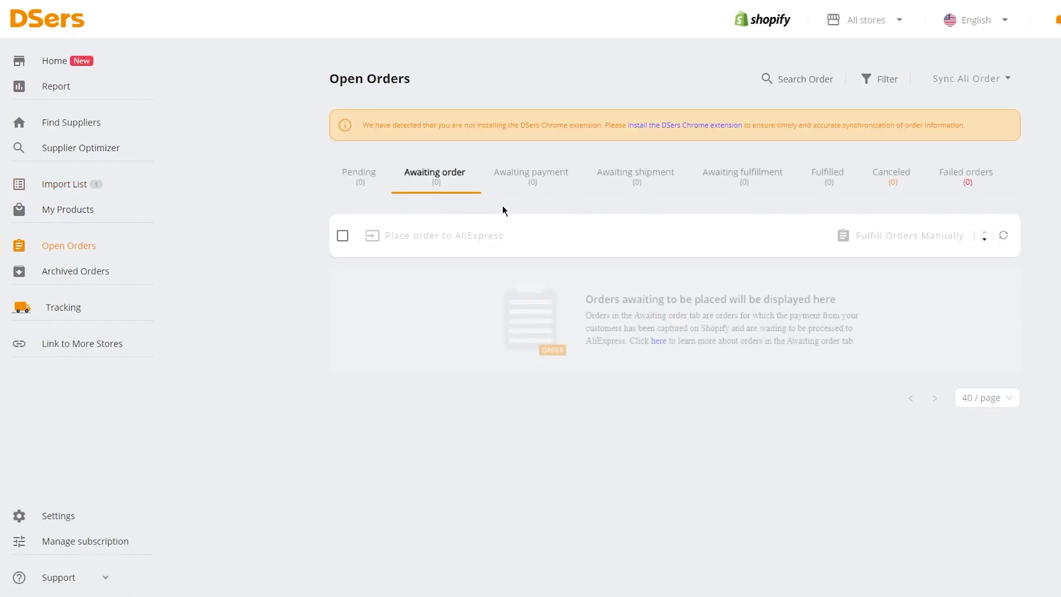
{"action": "left_click", "coordinate": [354, 176]}
{"action": "left_click", "coordinate": [435, 190]}
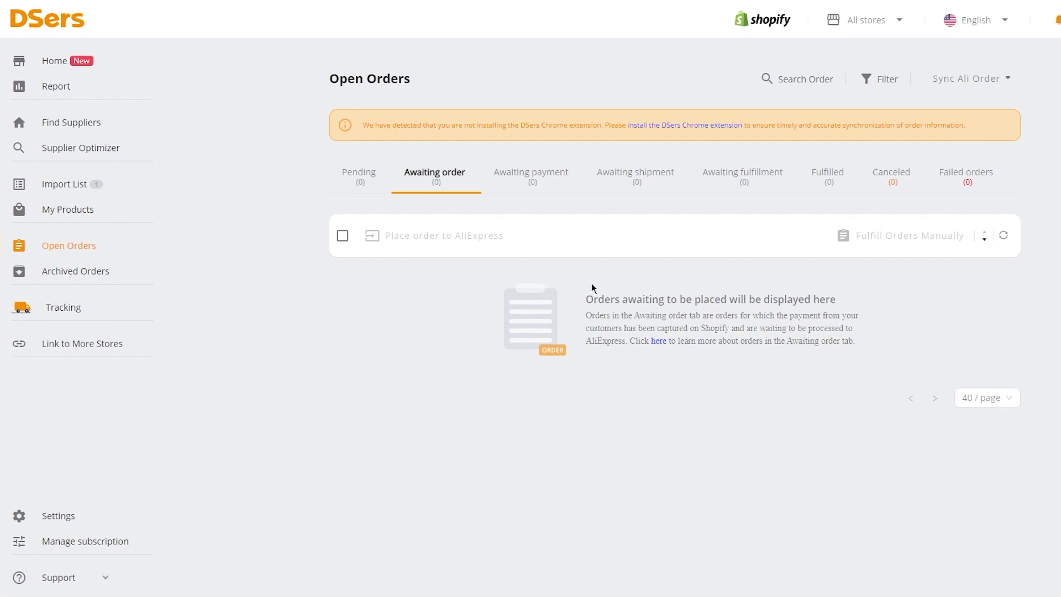
{"action": "left_click_drag", "start_coordinate": [586, 296], "coordinate": [825, 342]}
{"action": "left_click", "coordinate": [899, 353]}
{"action": "mouse_move", "coordinate": [404, 240]}
Switch the header store selector from all stores to the linked Shopify store
{"action": "left_click", "coordinate": [867, 20]}
{"action": "left_click", "coordinate": [879, 95]}
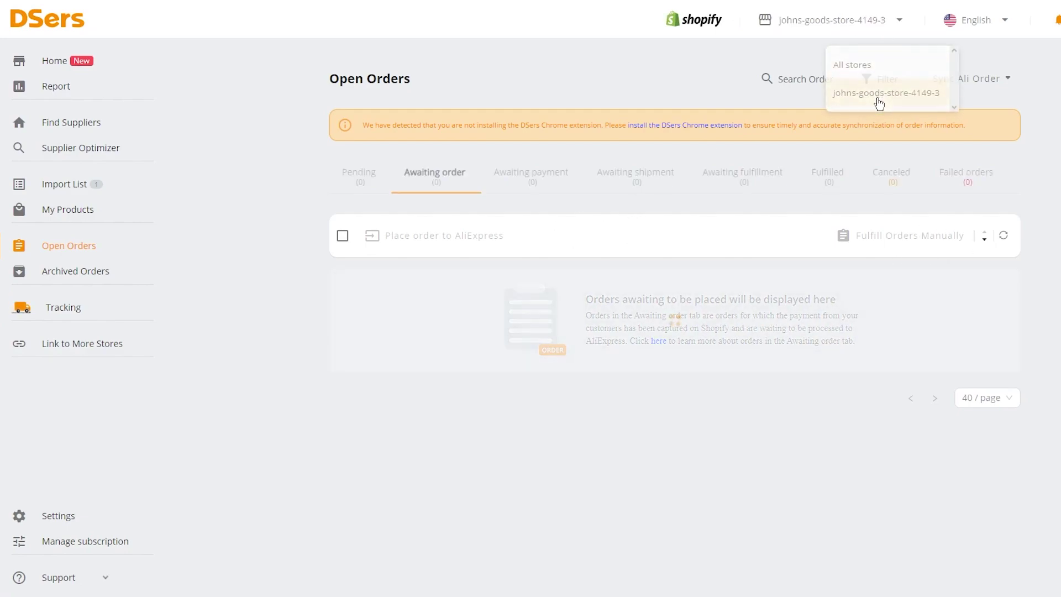
{"action": "left_click", "coordinate": [861, 21]}
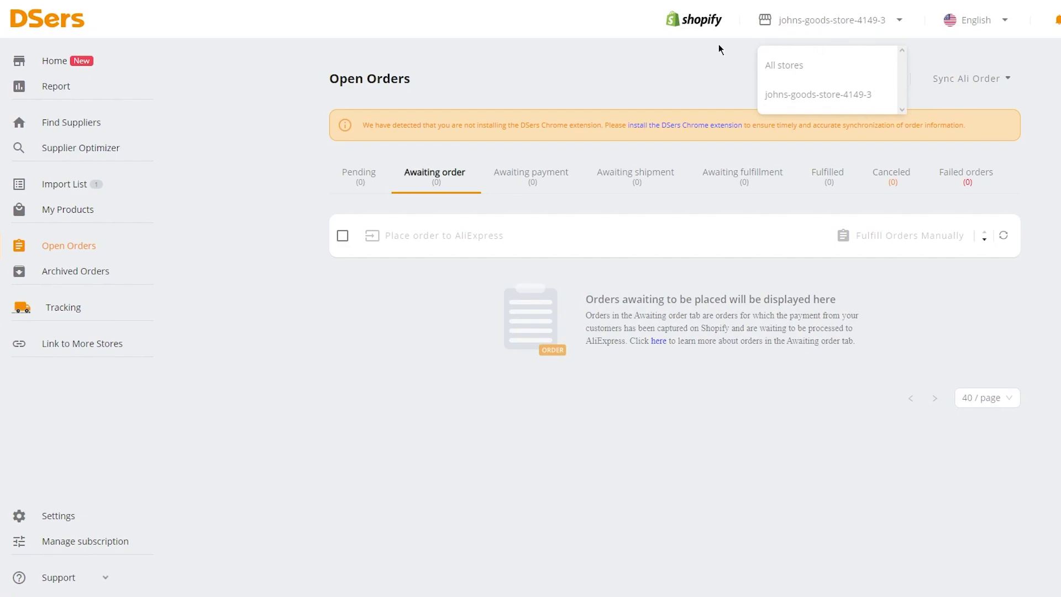
{"action": "mouse_move", "coordinate": [818, 22]}
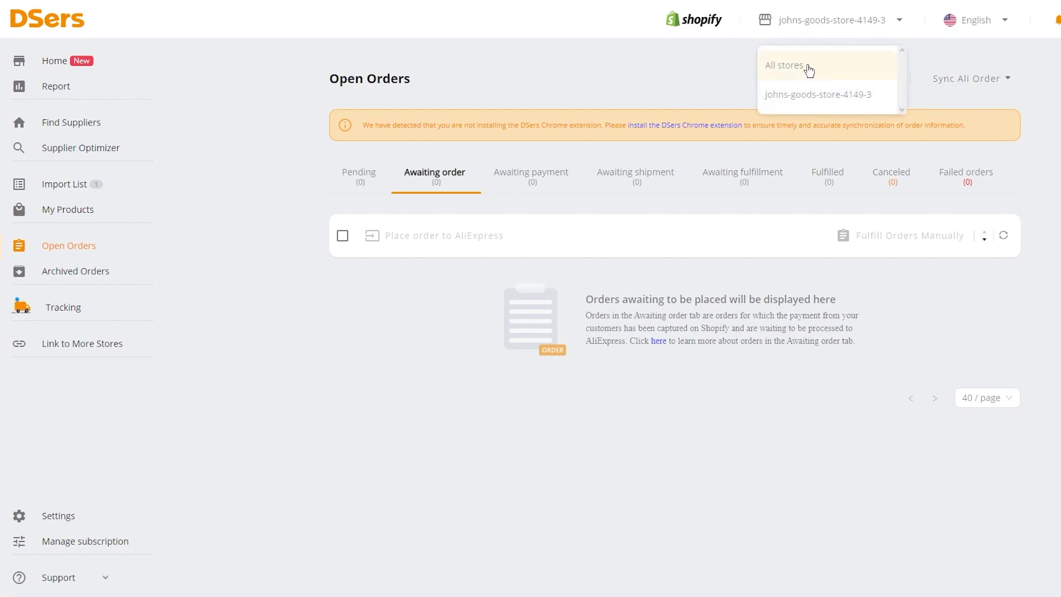